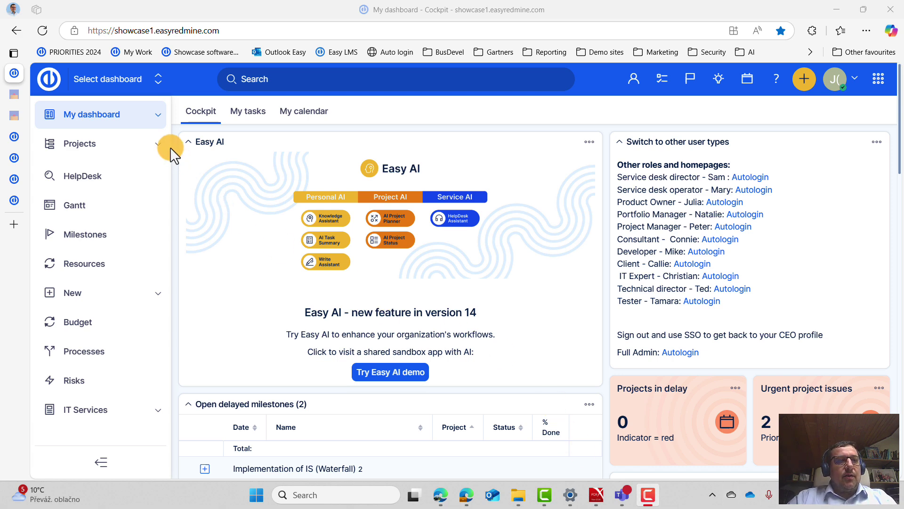
# Step: Open the Feature request custom dashboard from the favourites
pyautogui.click(124, 85)
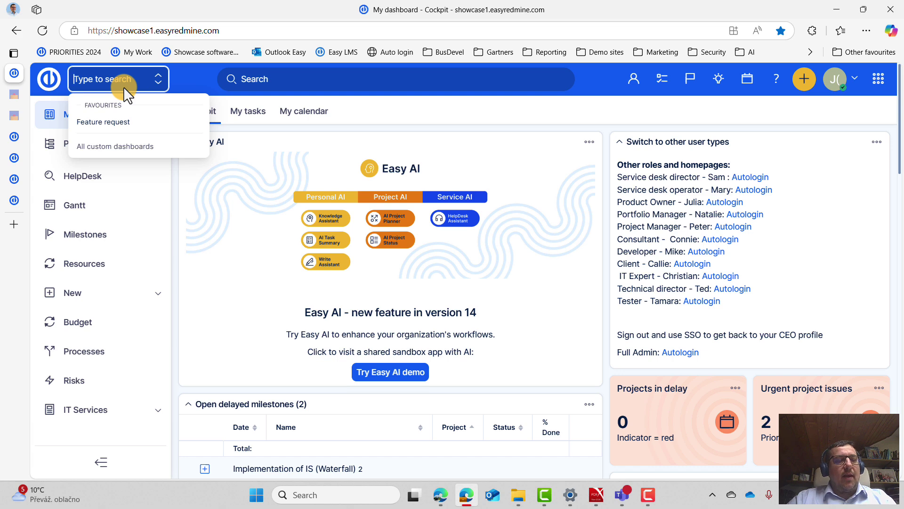
pyautogui.click(114, 122)
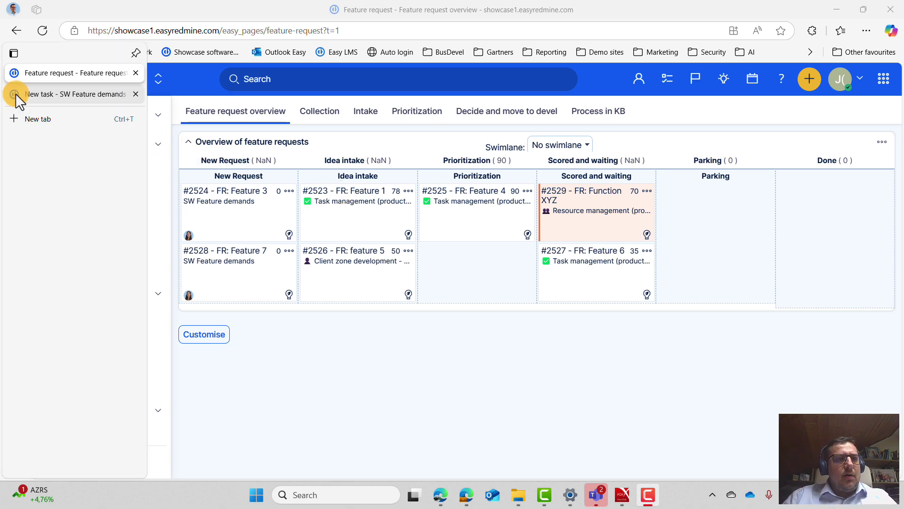
# Step: In the prepared new task form for SW Feature demands, set the subject to "FR: task templates" and save the task
pyautogui.click(15, 93)
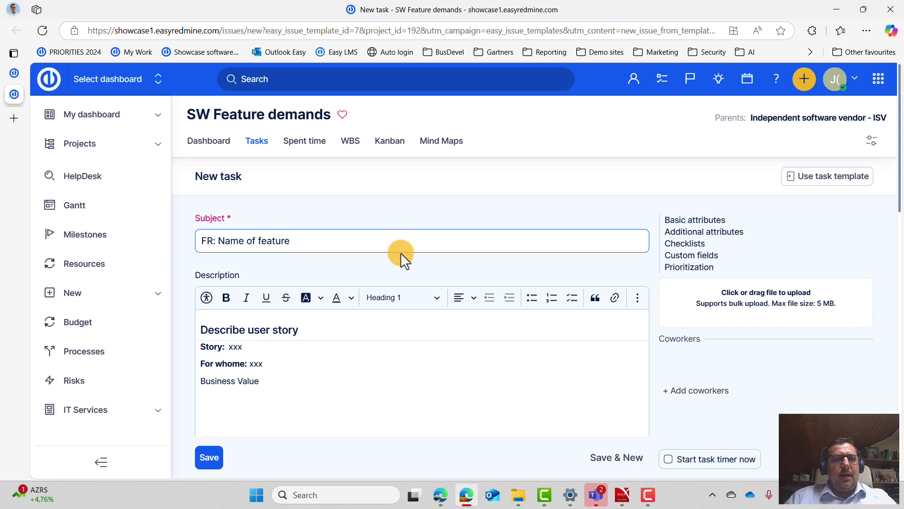
pyautogui.moveTo(298, 239); pyautogui.dragTo(244, 241)
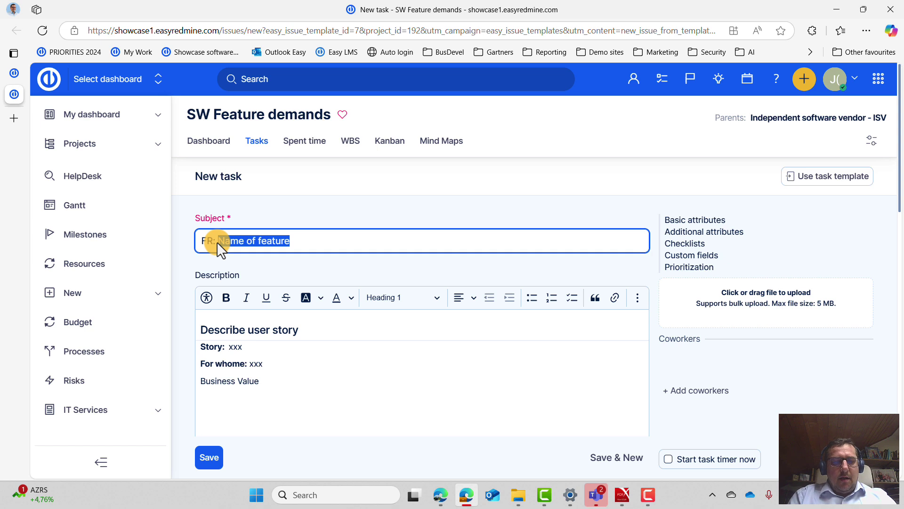
pyautogui.write('task templates')
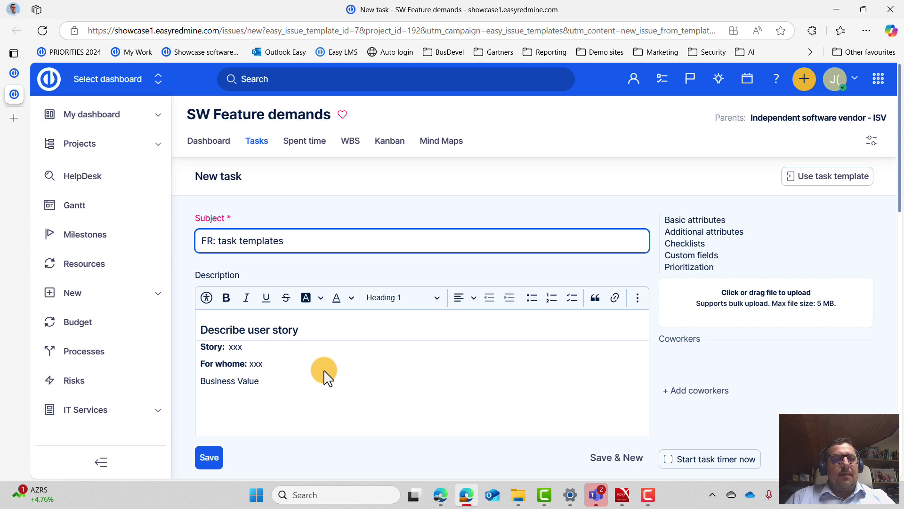
pyautogui.scroll(-3, 314, 377)
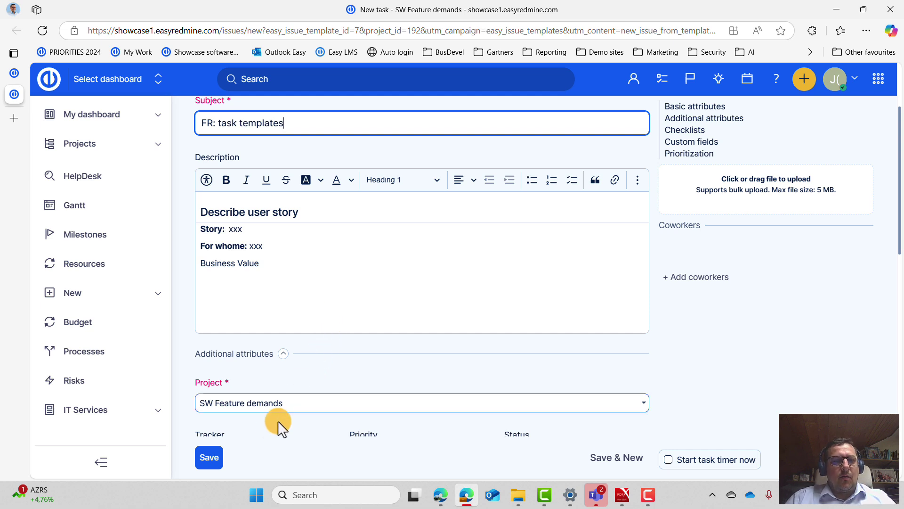
pyautogui.click(216, 453)
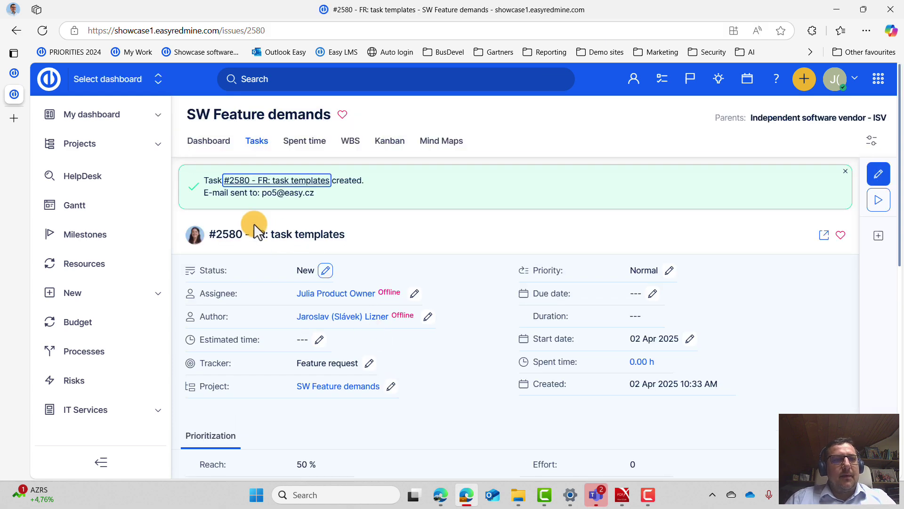
# Step: Refresh the feature request overview and open the "FR: task templates" request from the Collection list
pyautogui.click(13, 73)
pyautogui.click(43, 31)
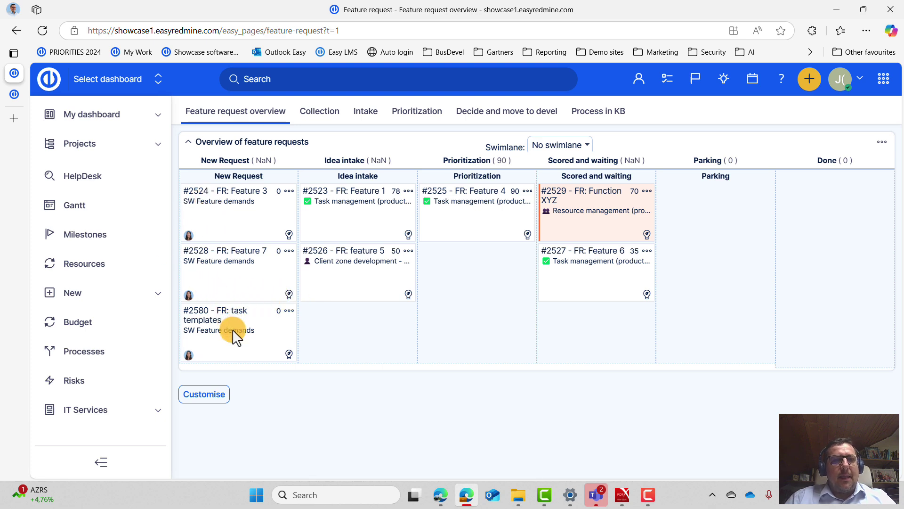
pyautogui.click(320, 113)
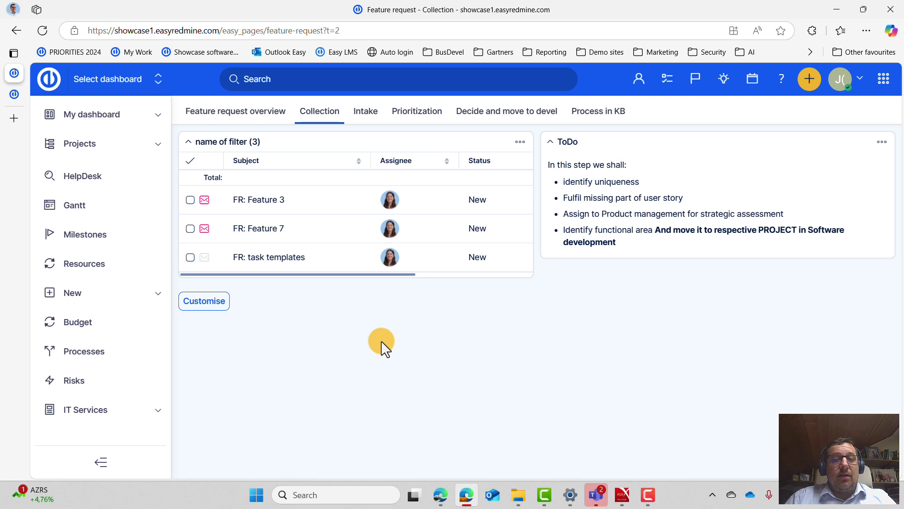
pyautogui.click(276, 256)
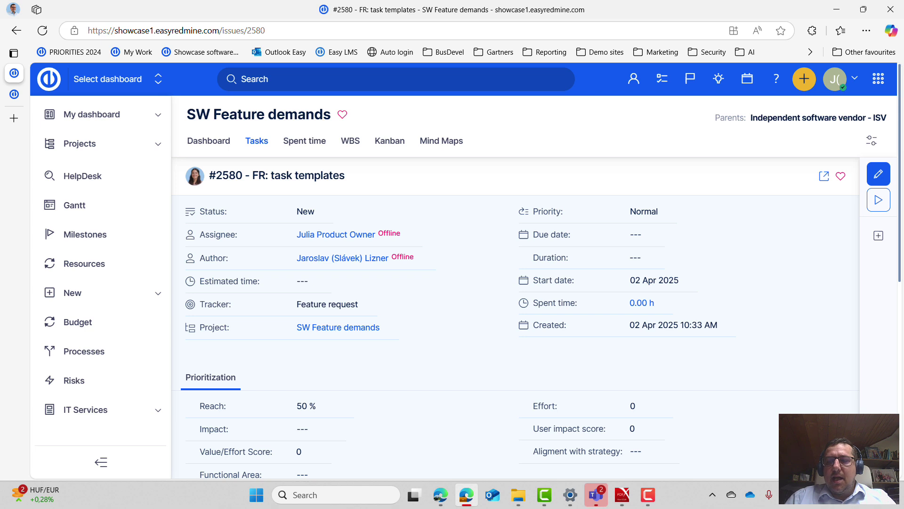
# Step: Move the "FR: task templates" request to the Task management (product area) team project and follow it there
pyautogui.moveTo(878, 216)
pyautogui.click(790, 267)
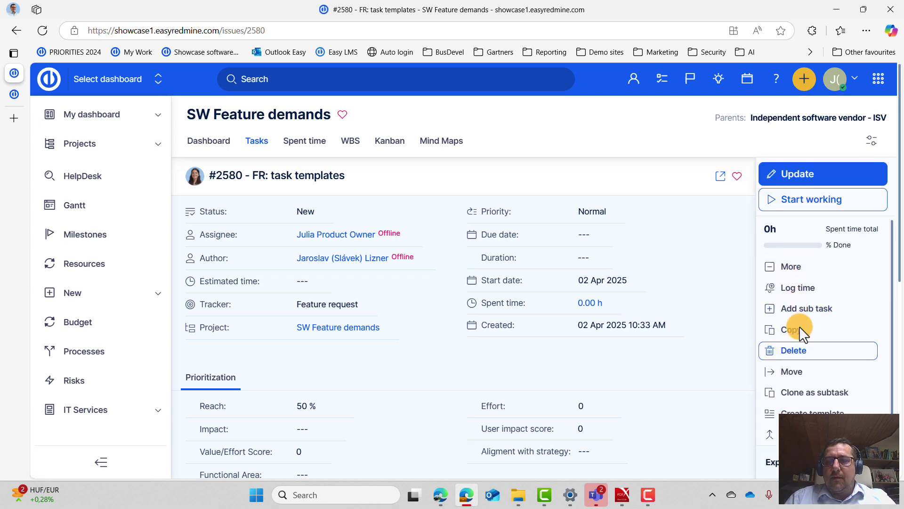
pyautogui.click(803, 372)
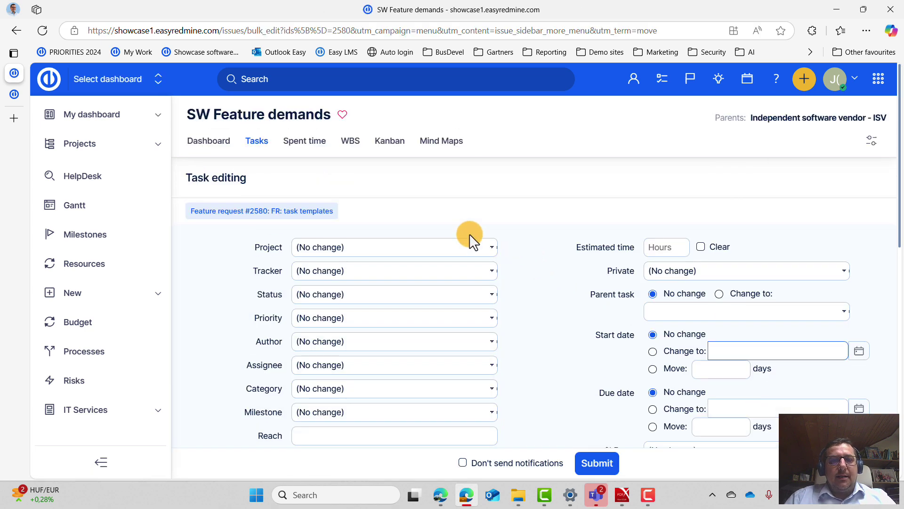
pyautogui.click(369, 245)
pyautogui.write('task')
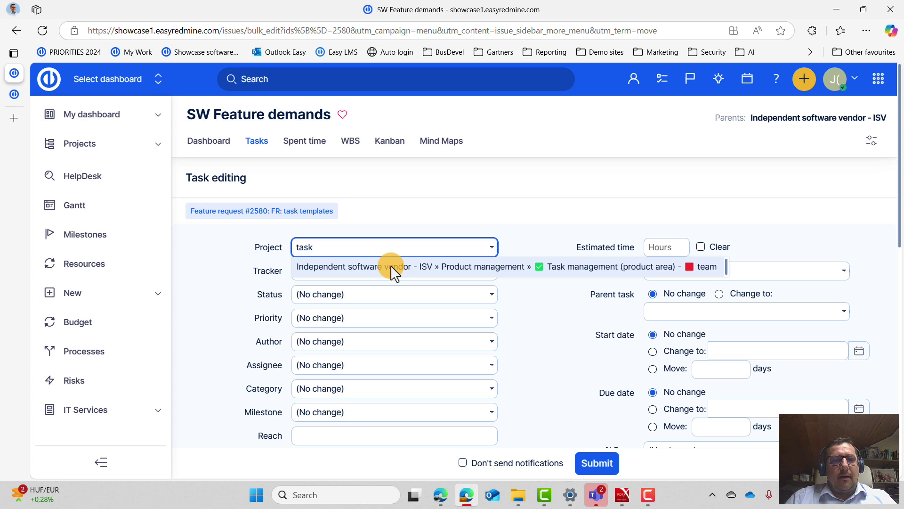
pyautogui.click(392, 269)
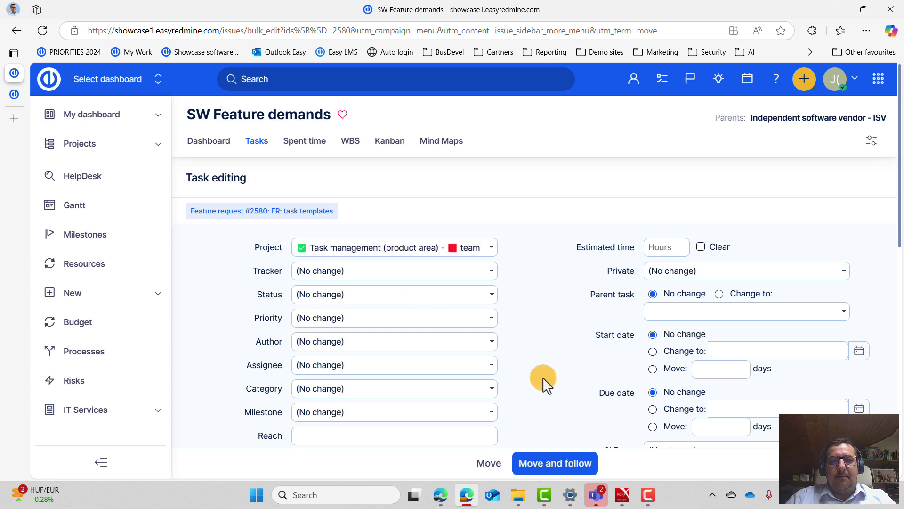
pyautogui.click(558, 462)
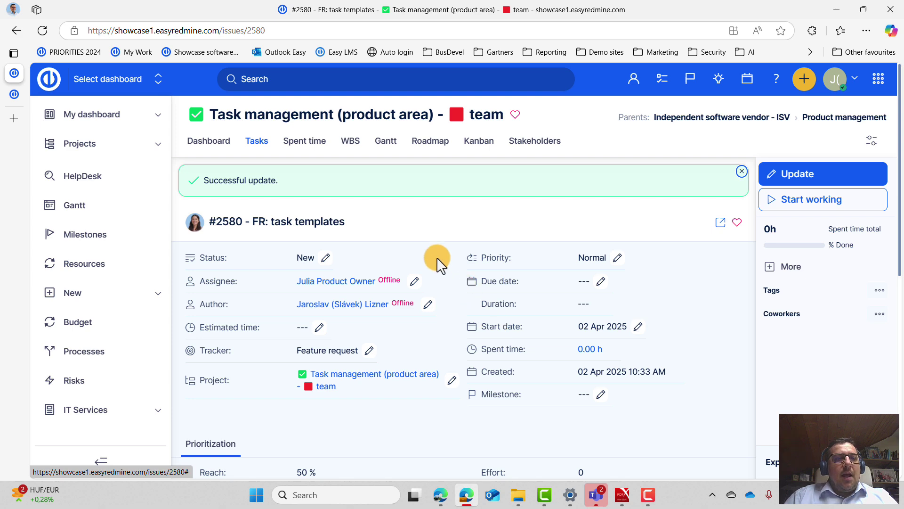
# Step: On the Feature request overview board, move the "FR: task templates" card from New Request to Idea intake
pyautogui.click(114, 81)
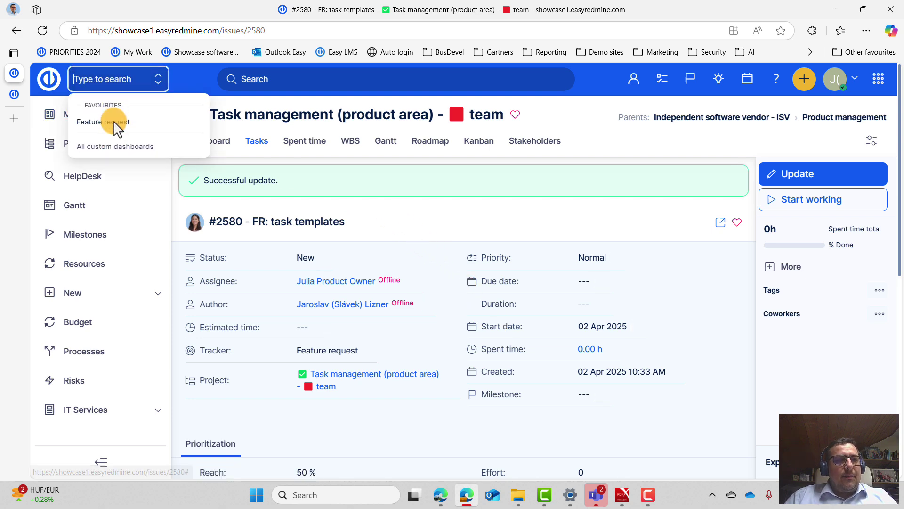
pyautogui.click(113, 121)
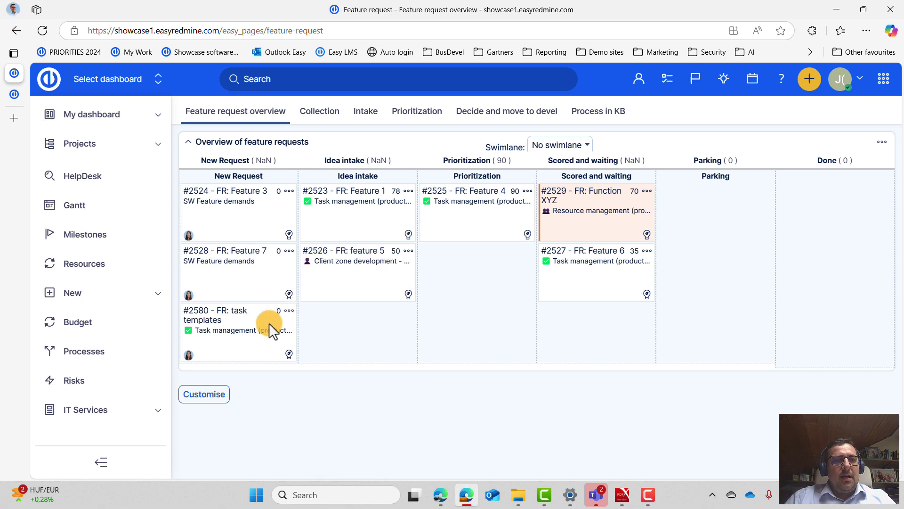
pyautogui.moveTo(218, 327); pyautogui.dragTo(305, 311)
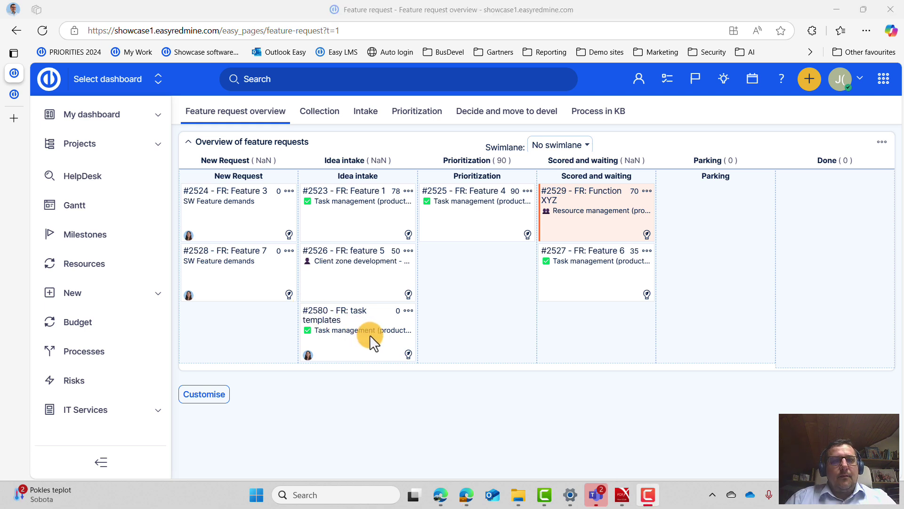
# Step: Review the Intake list with its ToDo notes and open the prioritization details of "FR: task templates"
pyautogui.click(369, 113)
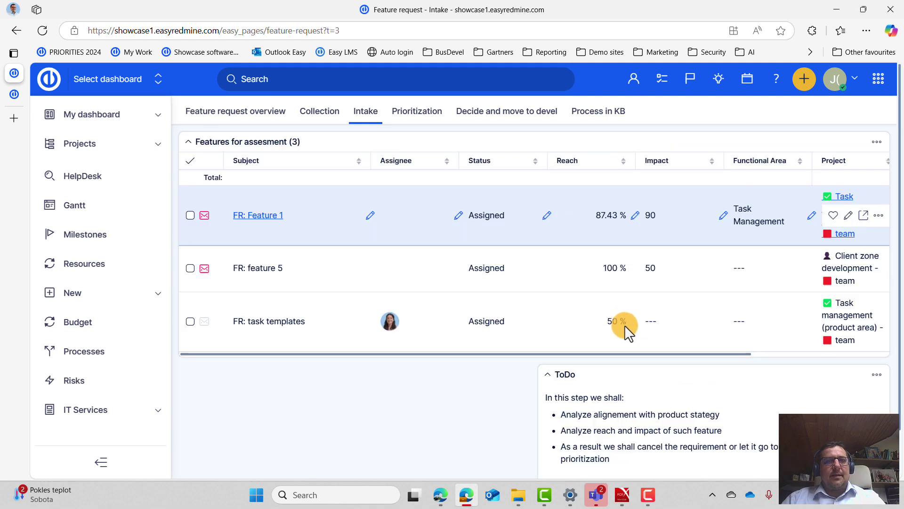
pyautogui.scroll(-2, 659, 408)
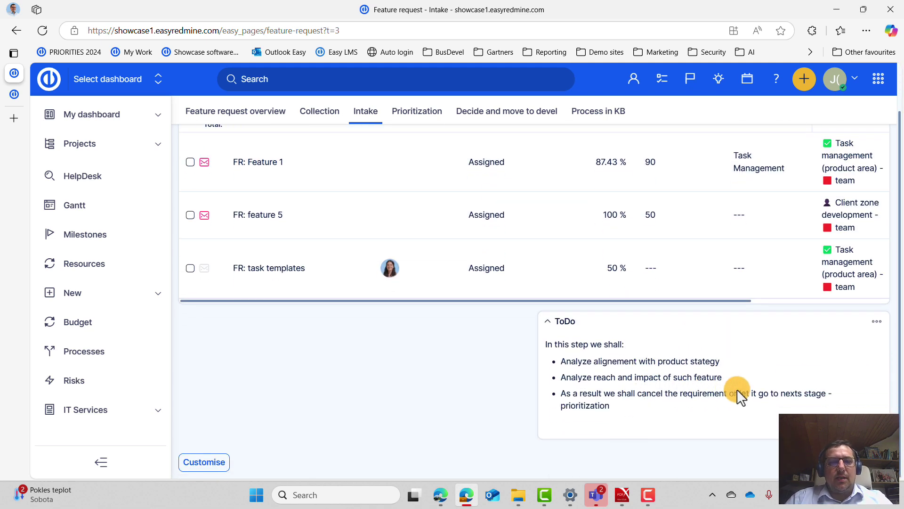
pyautogui.scroll(2, 699, 382)
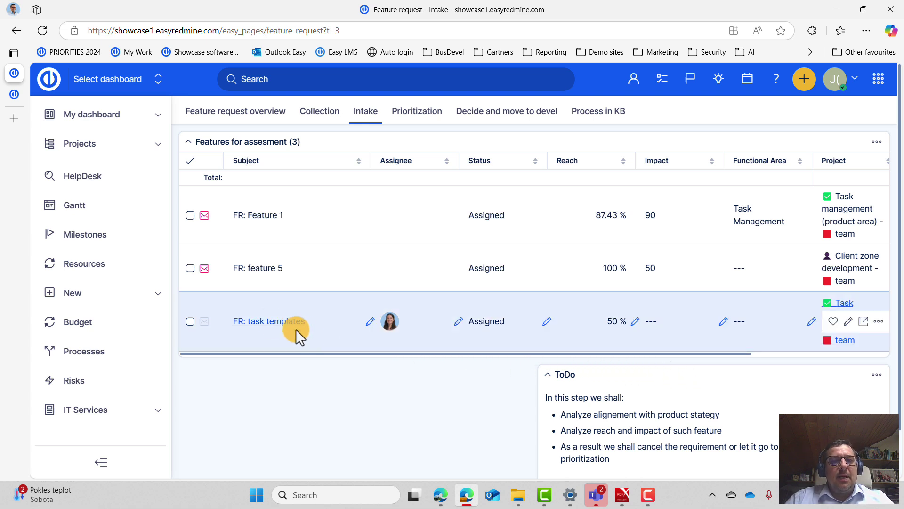
pyautogui.click(269, 320)
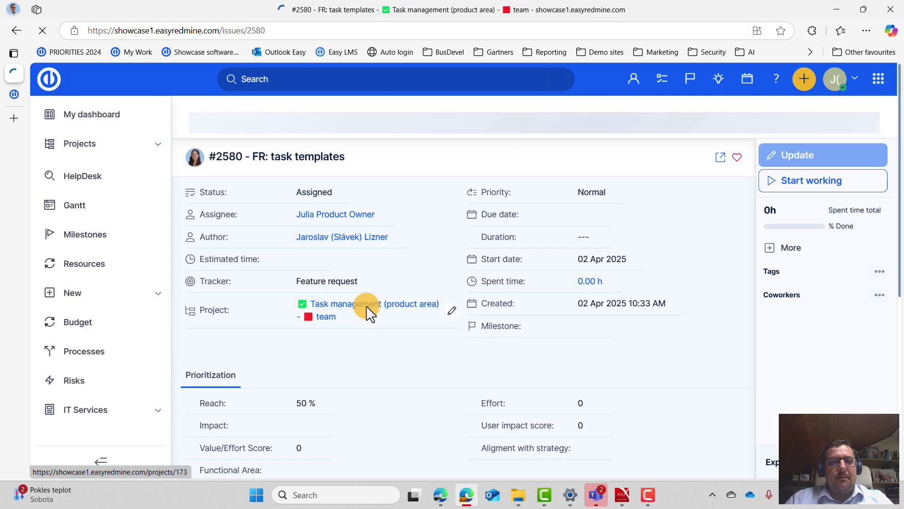
pyautogui.scroll(-3, 364, 312)
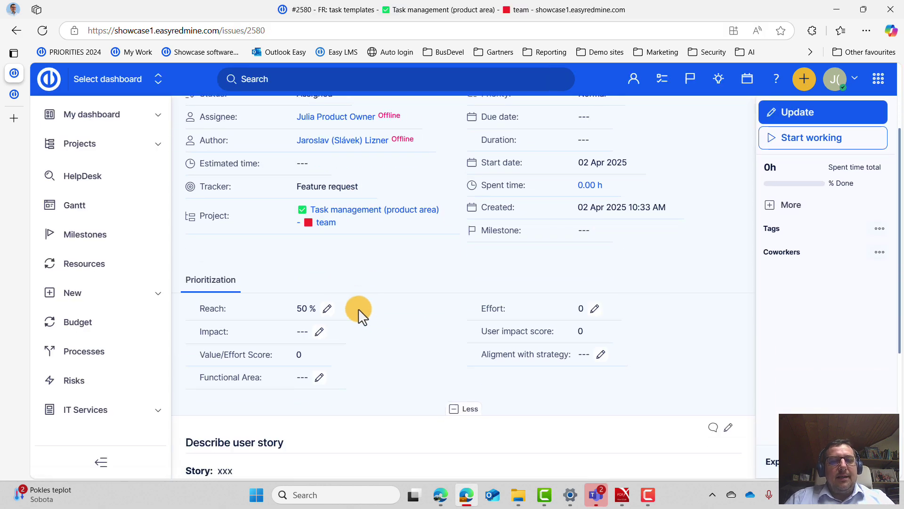
pyautogui.click(332, 308)
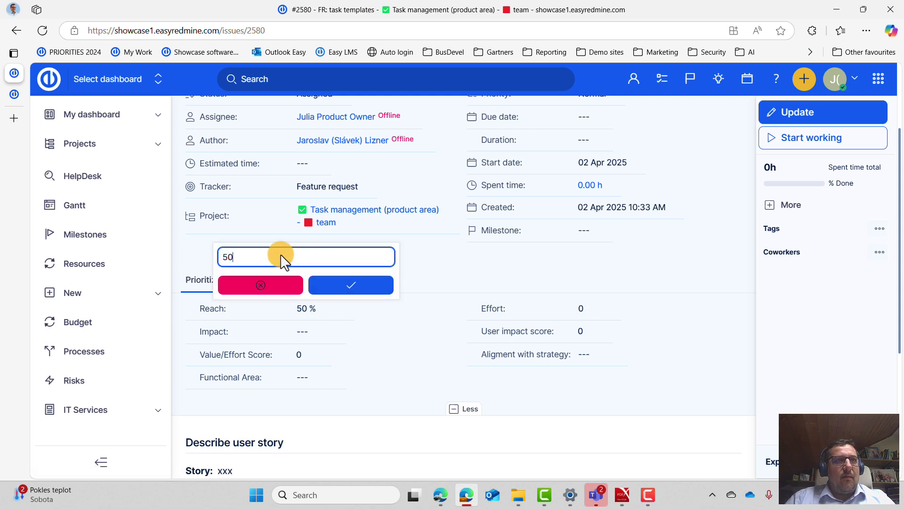
pyautogui.moveTo(284, 259); pyautogui.dragTo(190, 254)
pyautogui.click(190, 253)
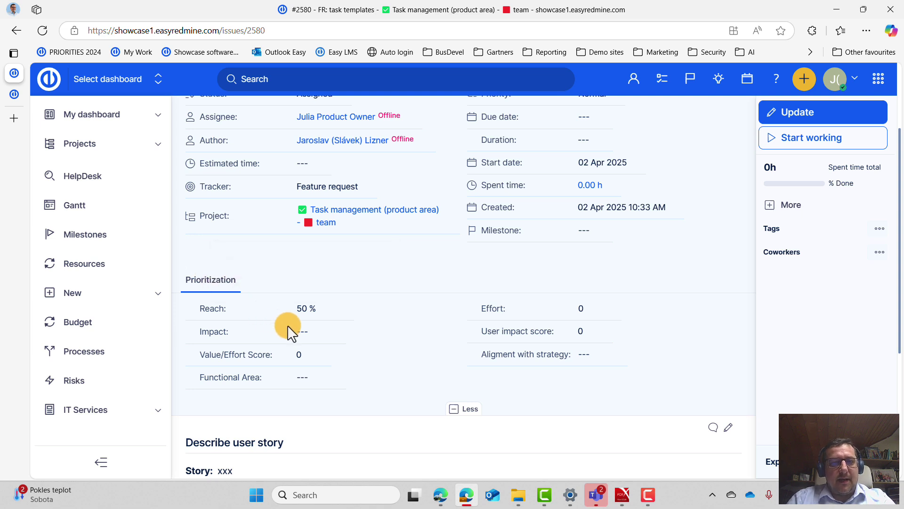
# Step: Set the request's Reach to 70 in the prioritization details
pyautogui.click(330, 309)
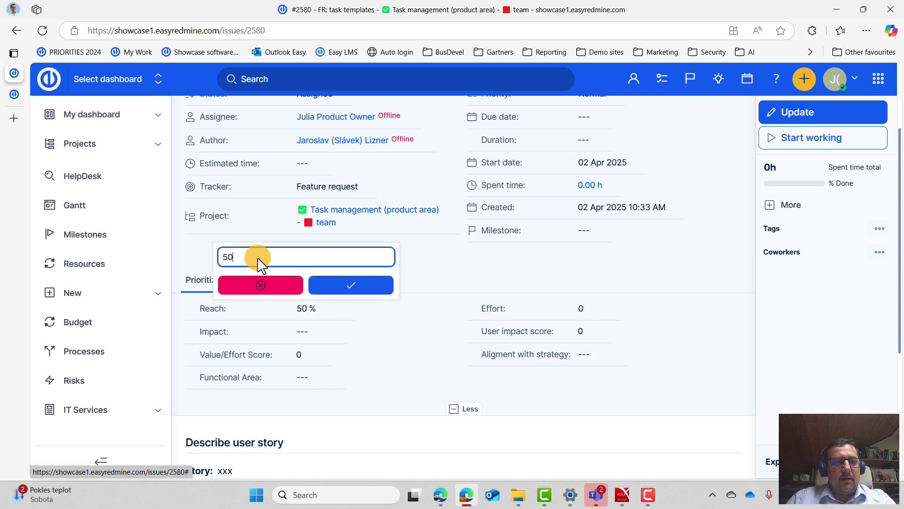
pyautogui.doubleClick(246, 257)
pyautogui.write('70')
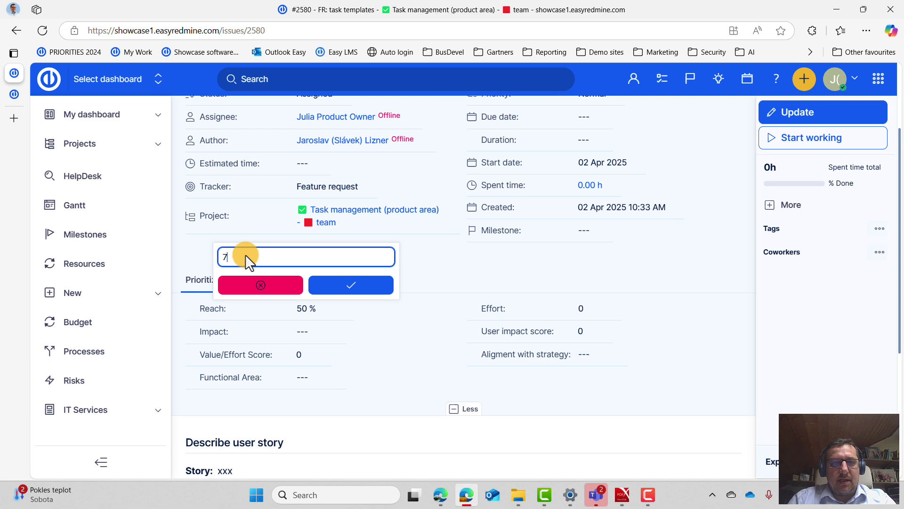
pyautogui.click(366, 283)
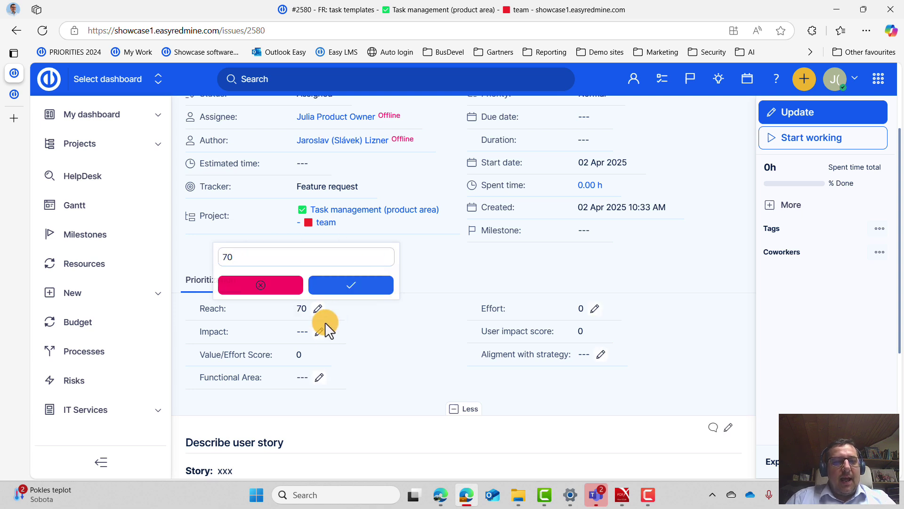
# Step: Set the request's Impact to 85 in the prioritization details
pyautogui.click(320, 329)
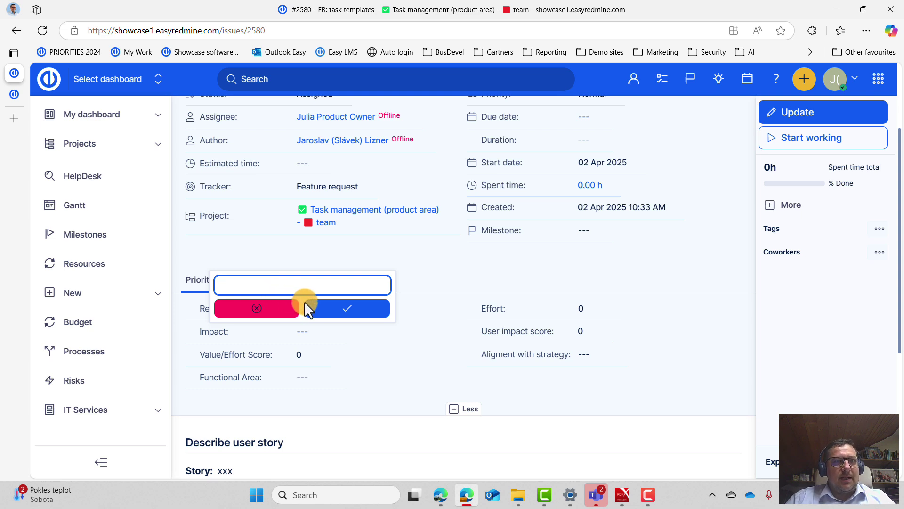
pyautogui.write('85')
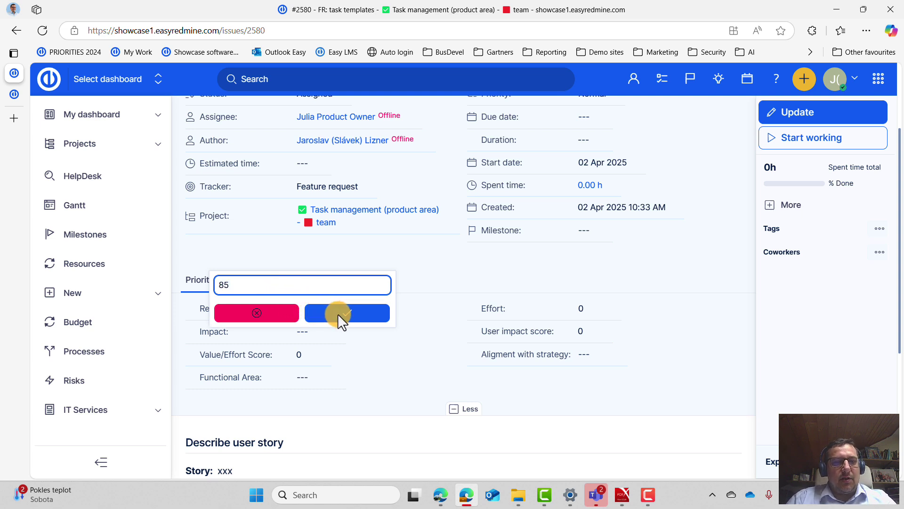
pyautogui.click(340, 315)
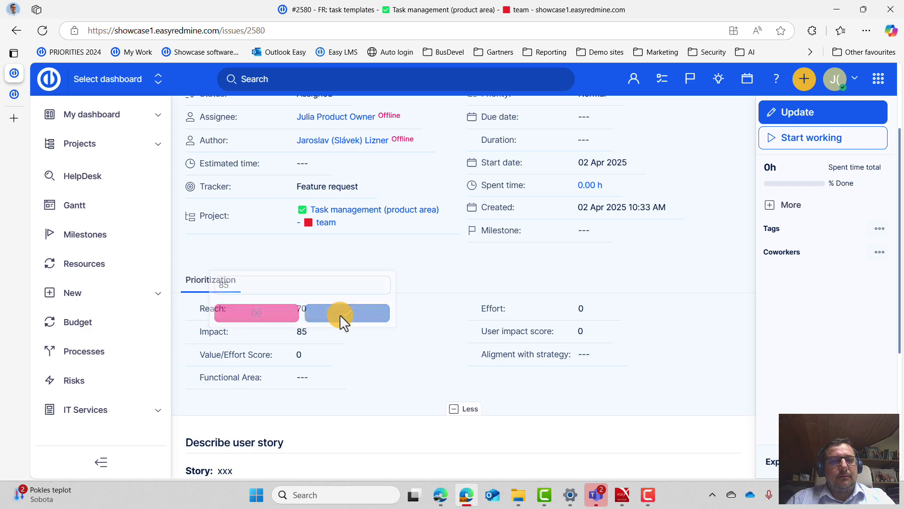
# Step: Reload the task and check the calculated User impact score in the prioritization details
pyautogui.click(43, 30)
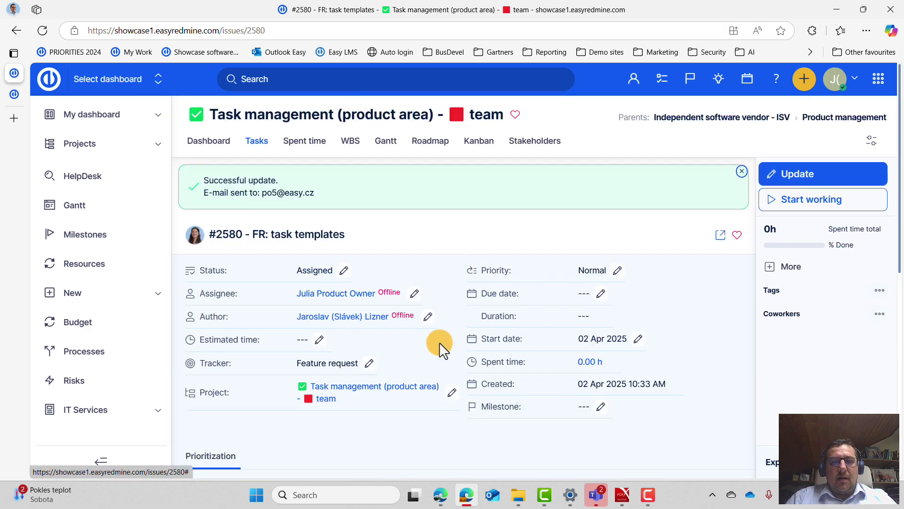
pyautogui.scroll(-5, 440, 342)
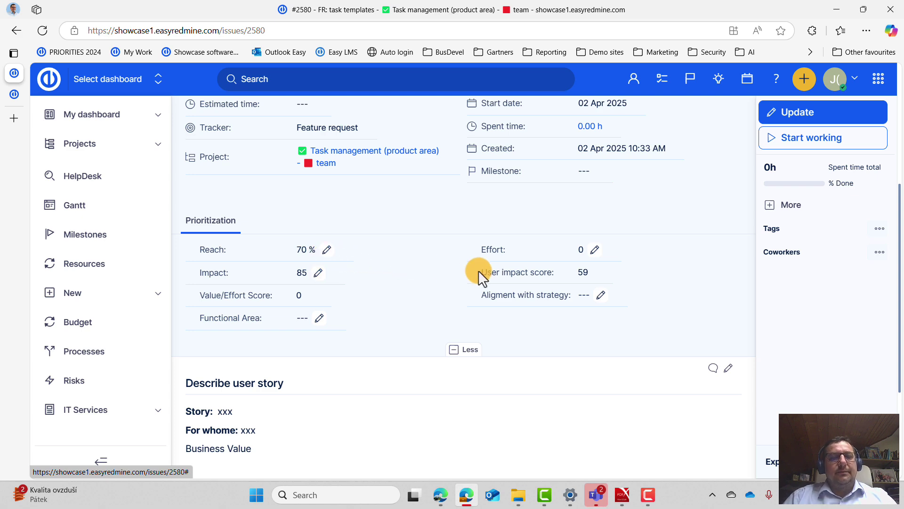
pyautogui.moveTo(479, 270); pyautogui.dragTo(598, 276)
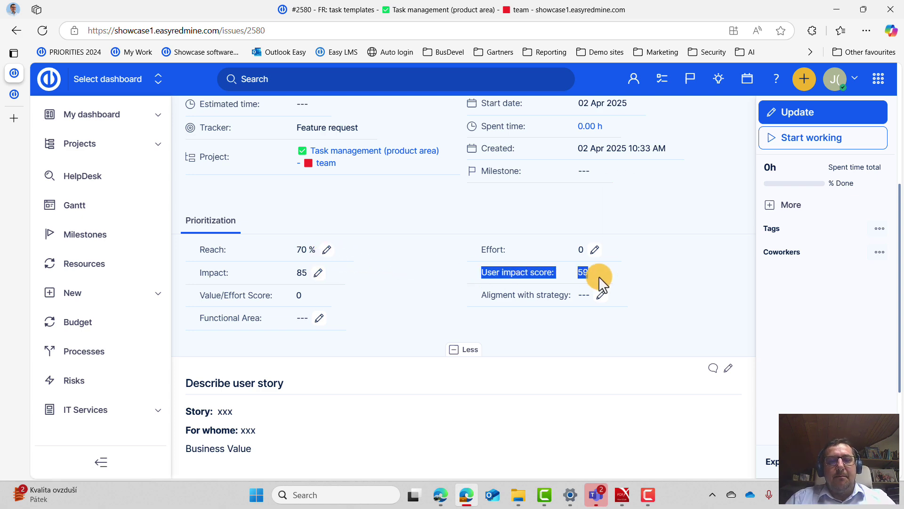
pyautogui.scroll(5, 311, 278)
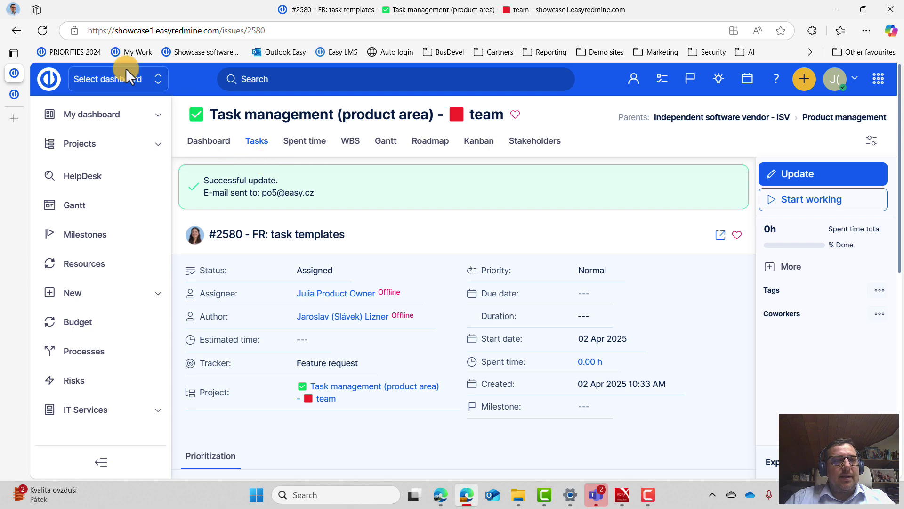
# Step: Return to the Feature request dashboard's Intake list and check the User impact scores of the features for assessment
pyautogui.click(102, 85)
pyautogui.click(113, 124)
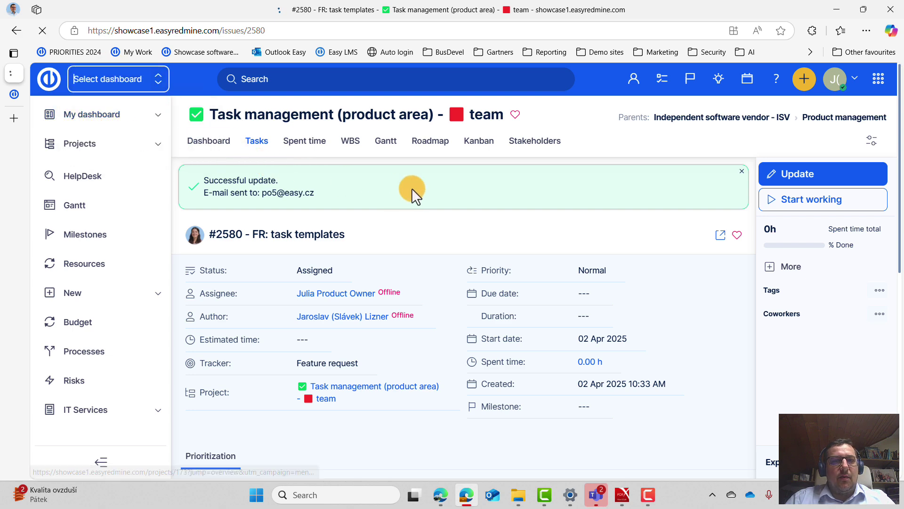
pyautogui.click(365, 117)
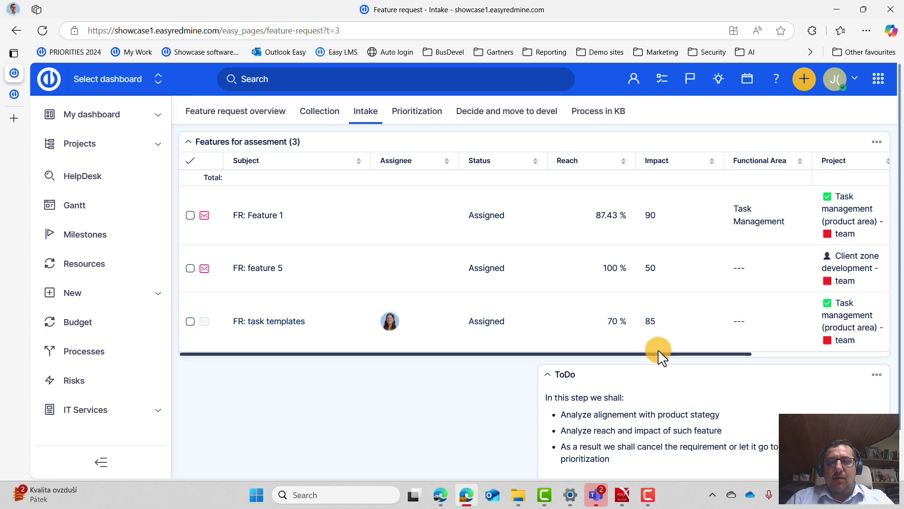
pyautogui.hscroll(3, 652, 350)
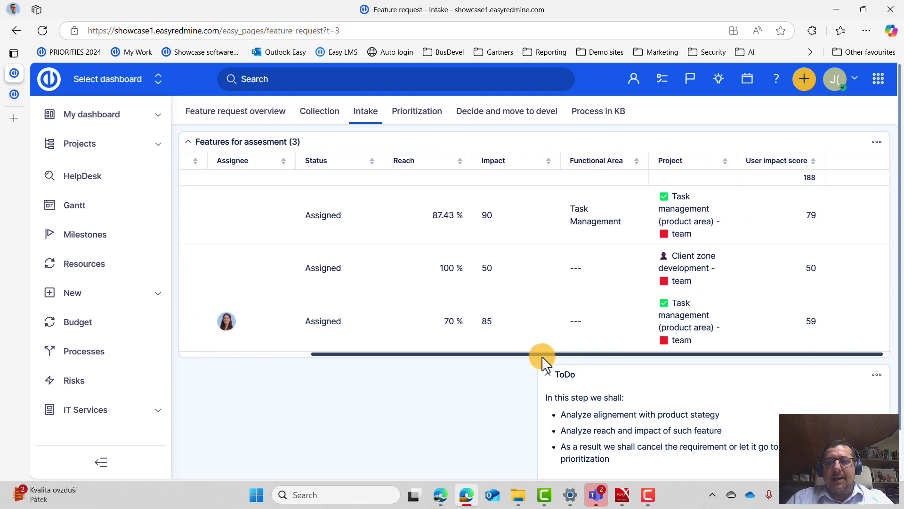
# Step: Move the "FR: task templates" card from Idea intake to Prioritization on the Feature request overview board
pyautogui.hscroll(-3, 518, 354)
pyautogui.click(258, 117)
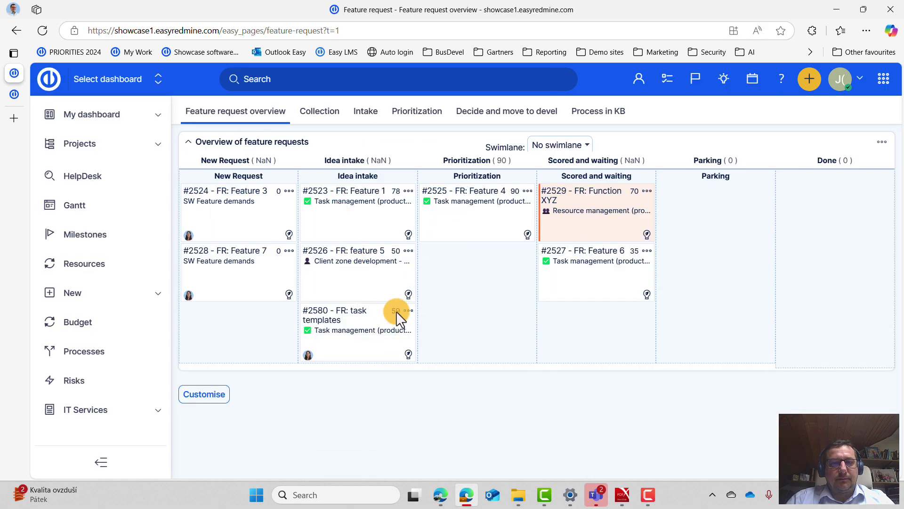
pyautogui.moveTo(338, 325); pyautogui.dragTo(438, 260)
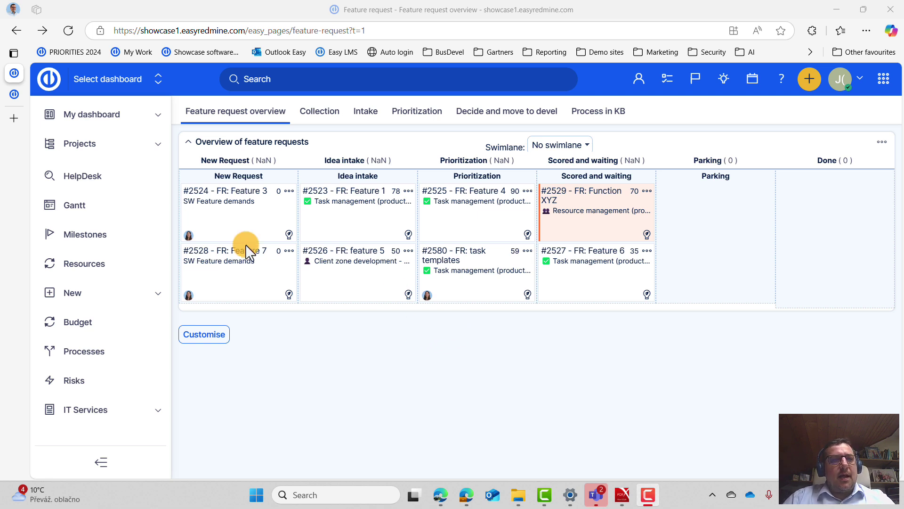
# Step: In the Task management project's WBS, move "FR: task templates" under the Discovery node and save the change
pyautogui.moveTo(14, 93)
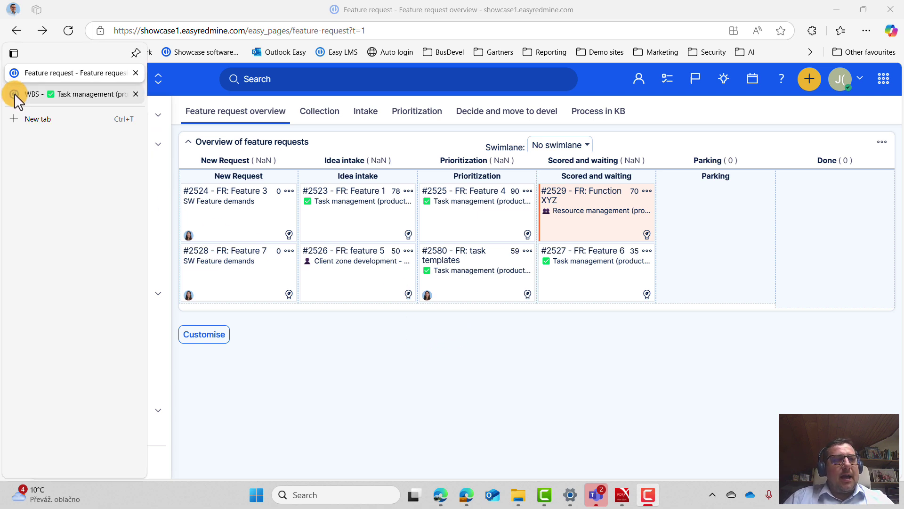
pyautogui.click(74, 96)
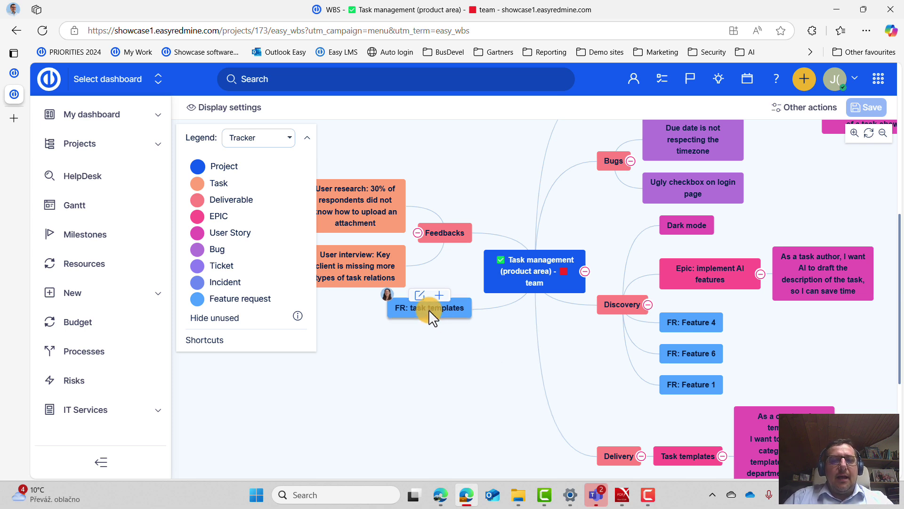
pyautogui.moveTo(433, 308); pyautogui.dragTo(632, 305)
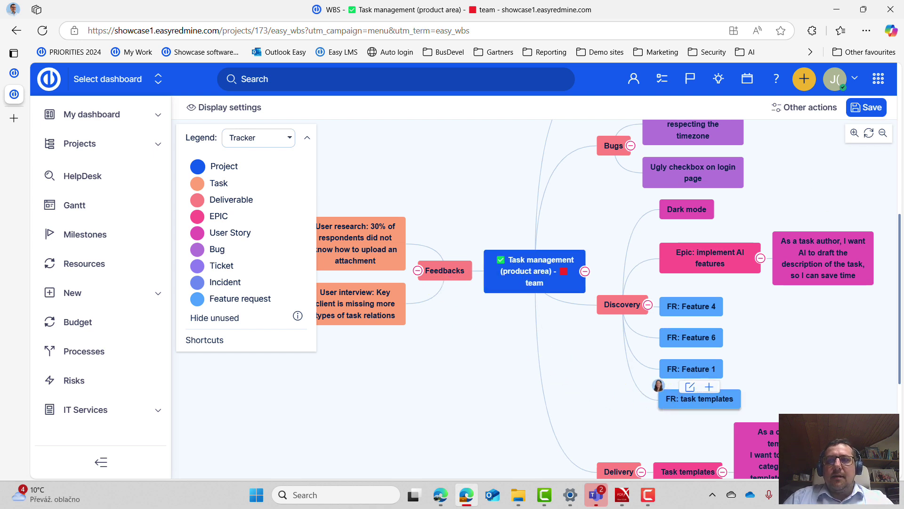
pyautogui.click(867, 107)
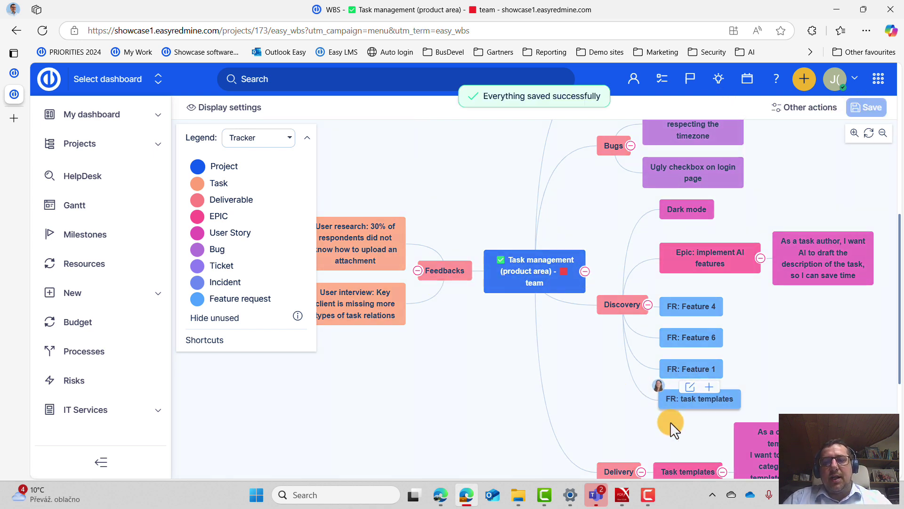
# Step: Open "FR: task templates" from the WBS, review its details and description, and open its full task page
pyautogui.click(691, 388)
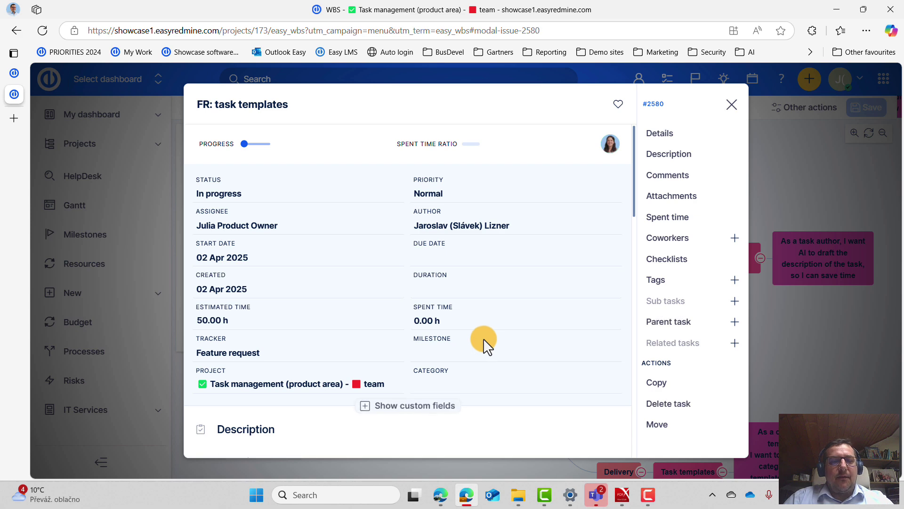
pyautogui.scroll(-4, 341, 339)
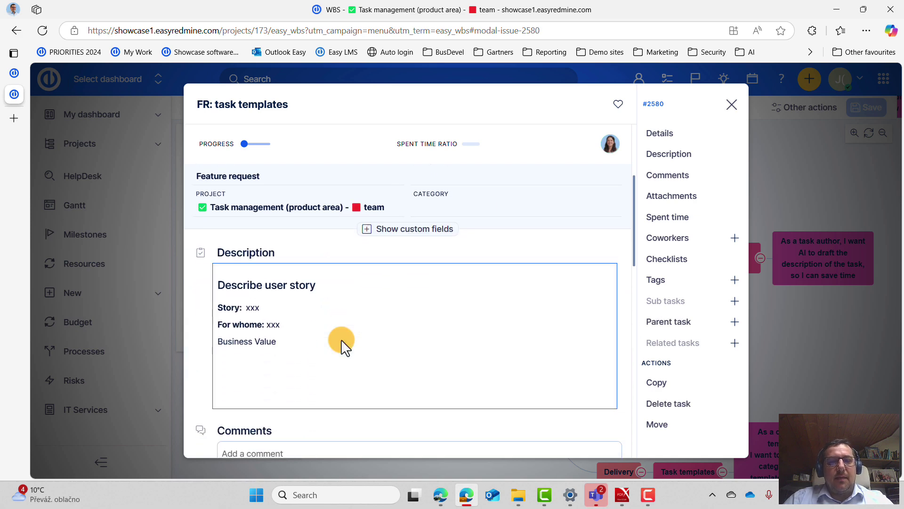
pyautogui.scroll(1, 494, 240)
pyautogui.click(659, 102)
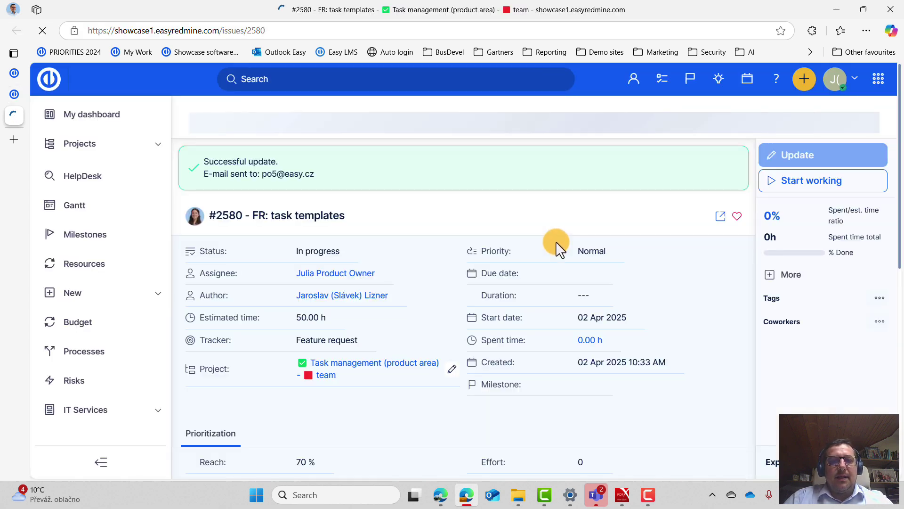
# Step: Set the request's Effort to 3 in the prioritization details
pyautogui.scroll(-3, 551, 284)
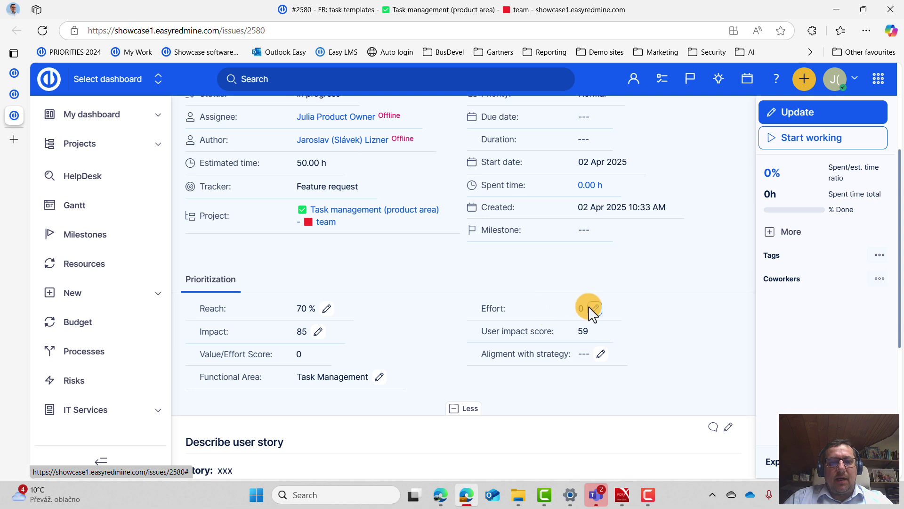
pyautogui.click(595, 309)
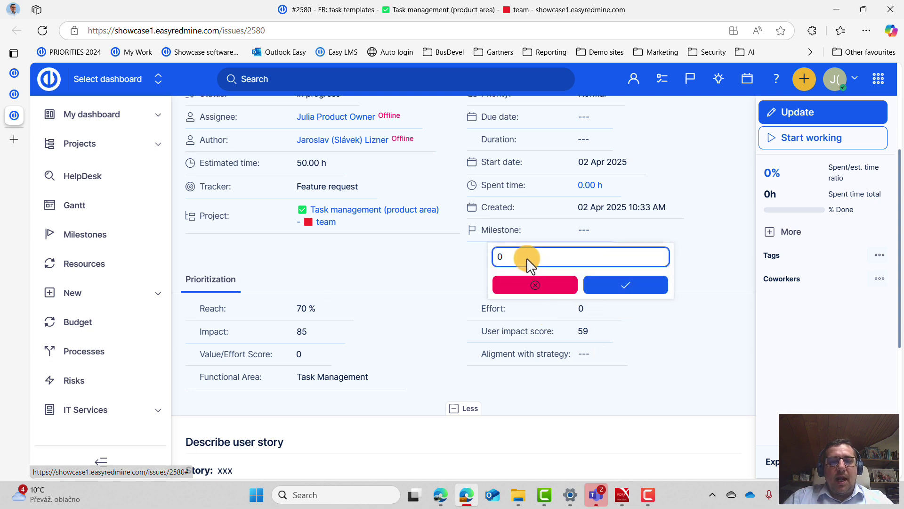
pyautogui.click(457, 256)
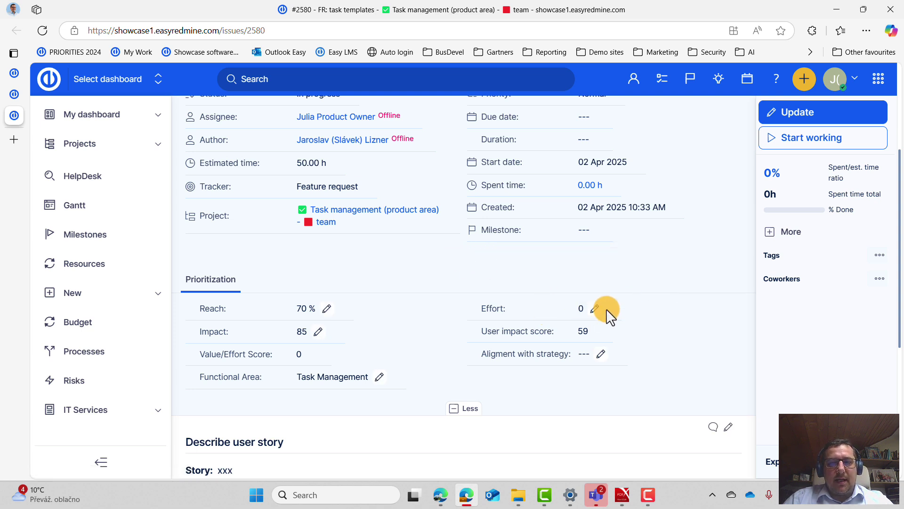
pyautogui.click(594, 309)
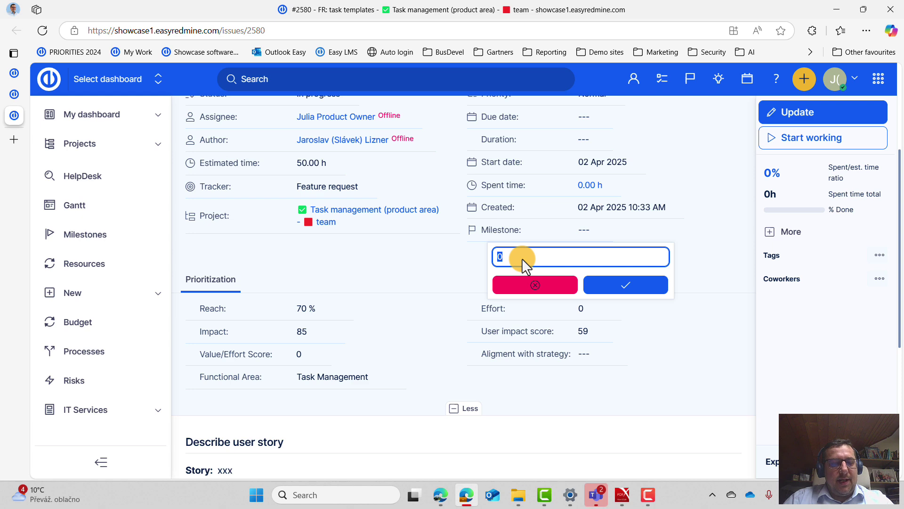
pyautogui.write('3')
pyautogui.click(622, 284)
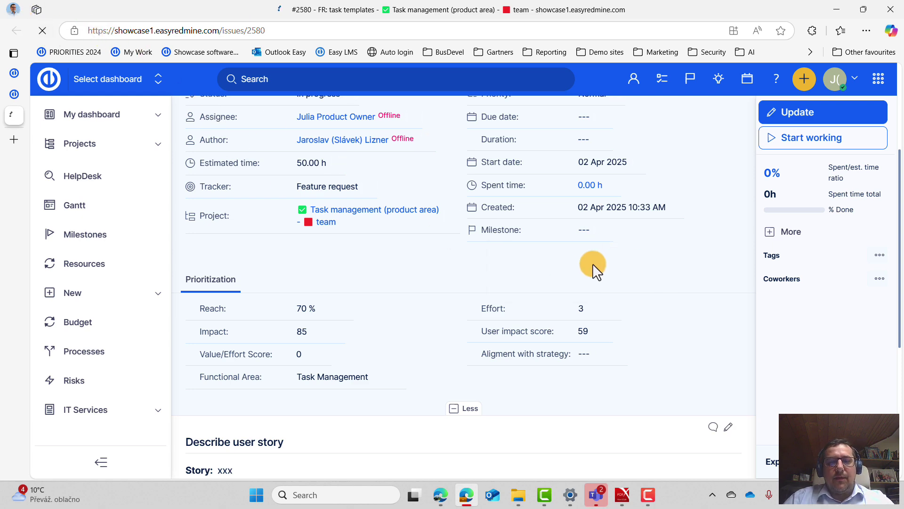
# Step: Set the request's alignment with strategy to High in the prioritization details
pyautogui.scroll(-1, 495, 369)
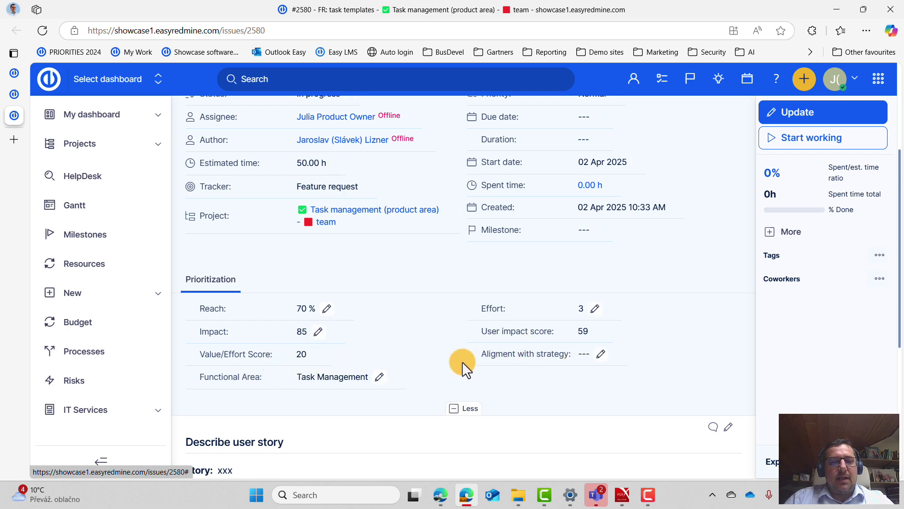
pyautogui.click(600, 353)
pyautogui.click(598, 309)
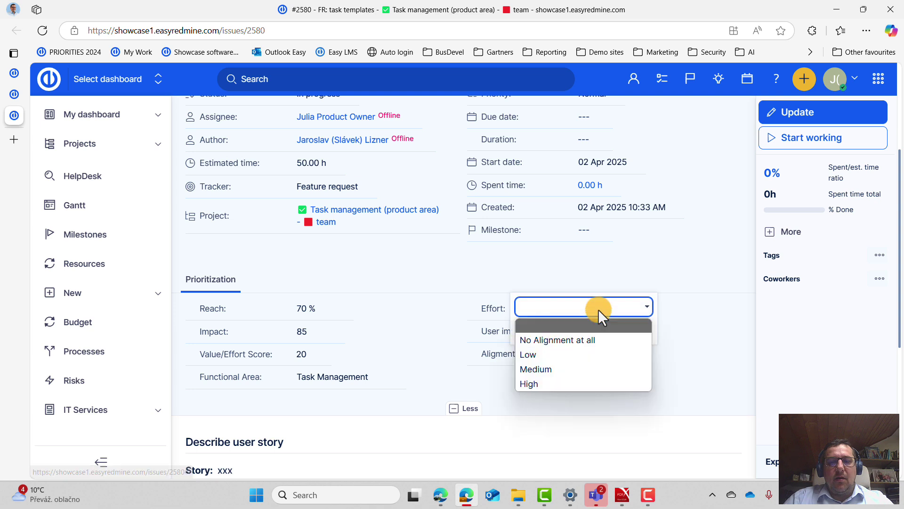
pyautogui.click(586, 383)
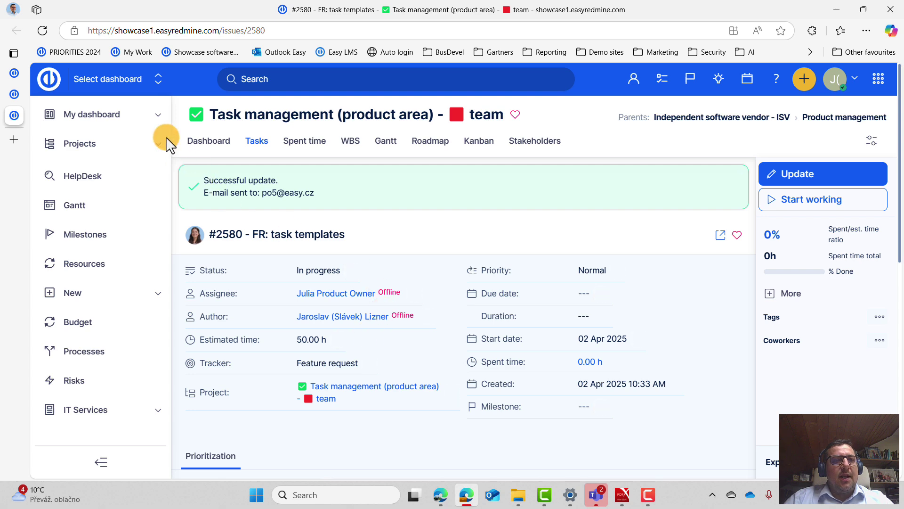
# Step: Return to the Feature request overview board and move the "FR: task templates" card from Prioritization to Scored and waiting
pyautogui.click(114, 80)
pyautogui.click(122, 120)
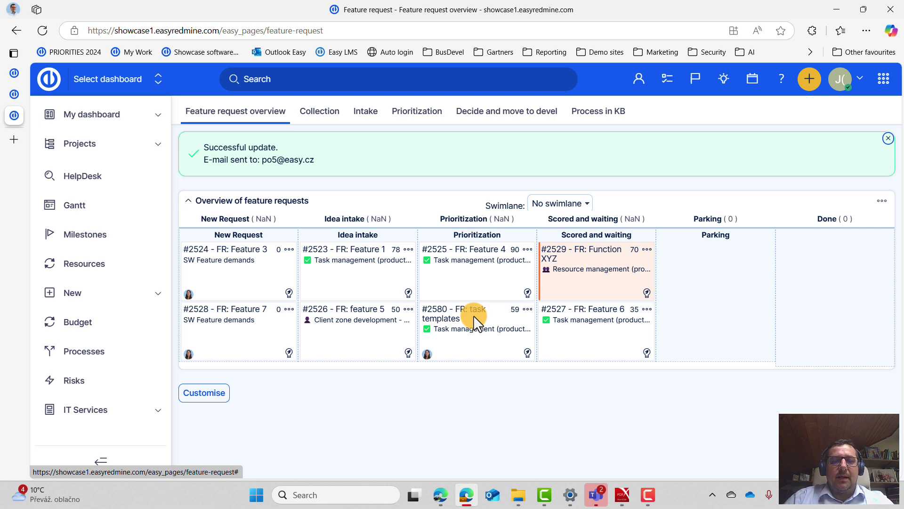
pyautogui.moveTo(456, 327); pyautogui.dragTo(556, 306)
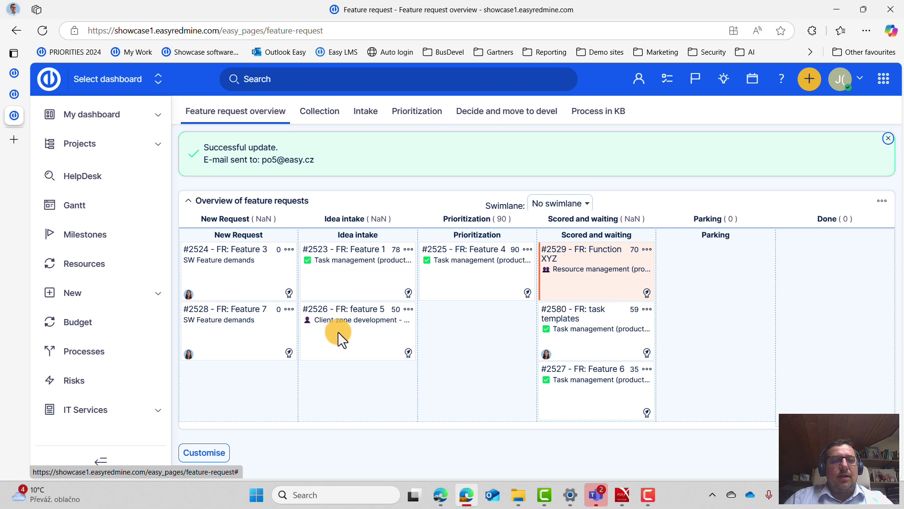